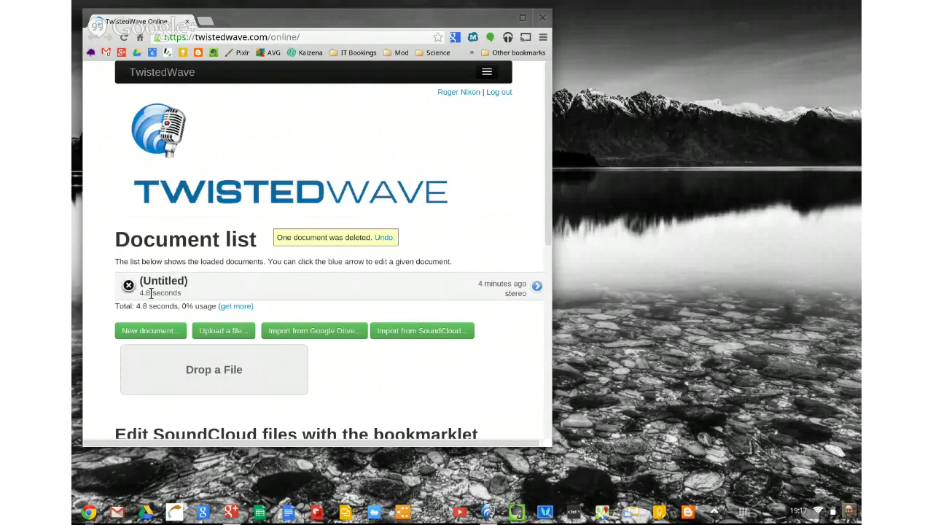
- Delete the 4.8-second (Untitled) document from the document list
click(128, 285)
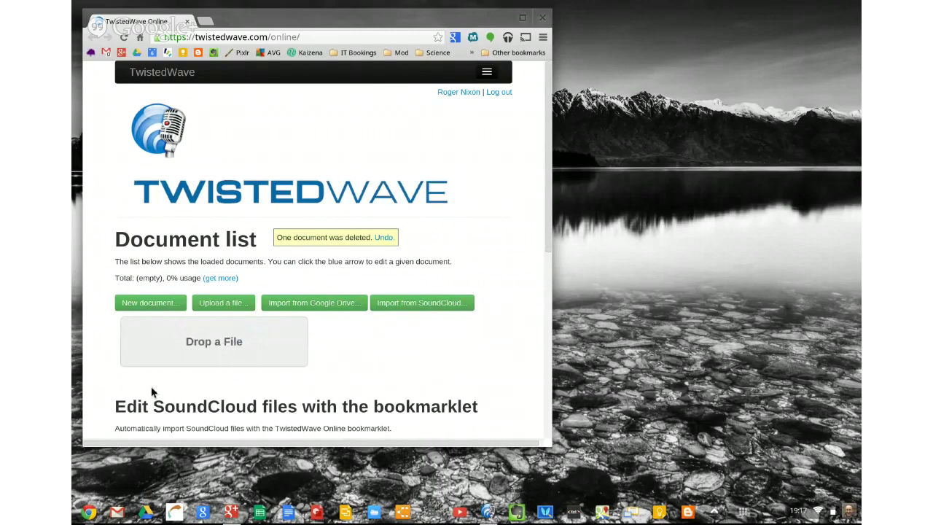
- Create a new empty 16-bit, 44100 Hz document and maximize its editor window
click(167, 306)
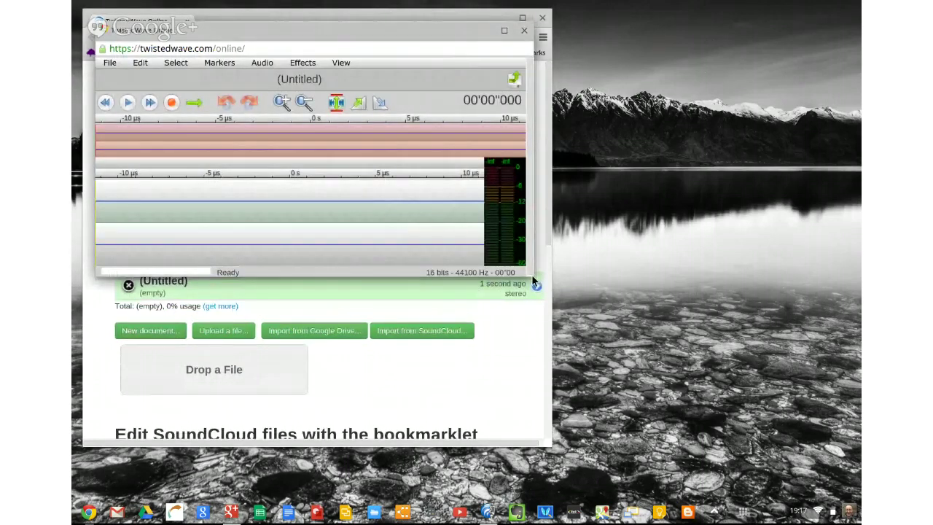
click(504, 32)
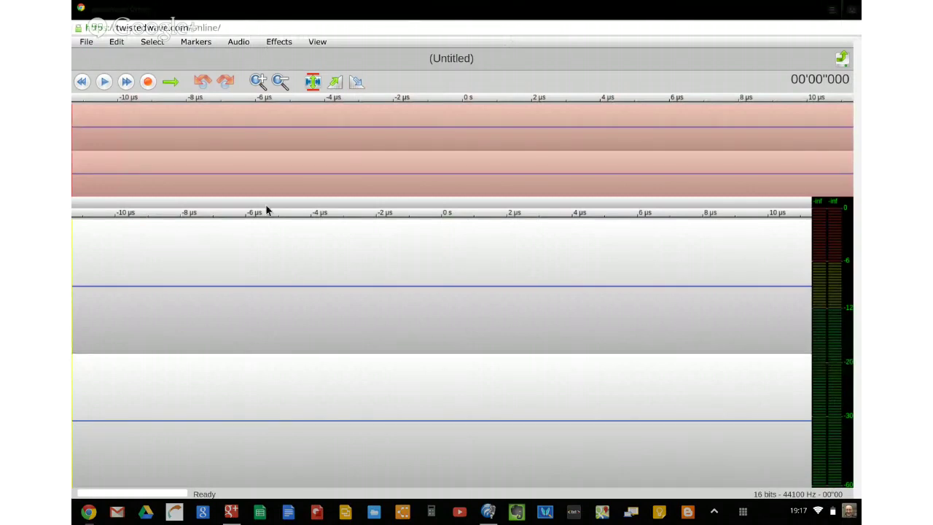
- Record about 10.9 seconds of spoken audio, then stop recording
click(147, 83)
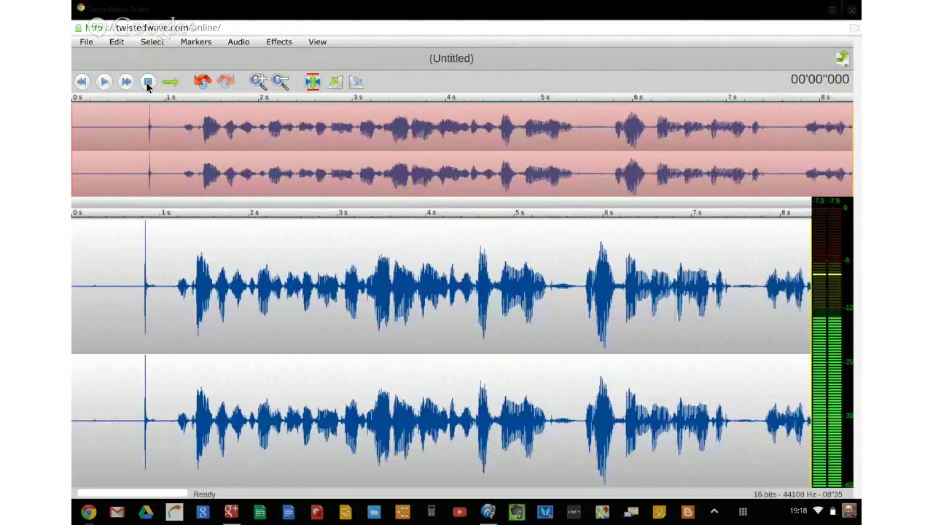
click(147, 81)
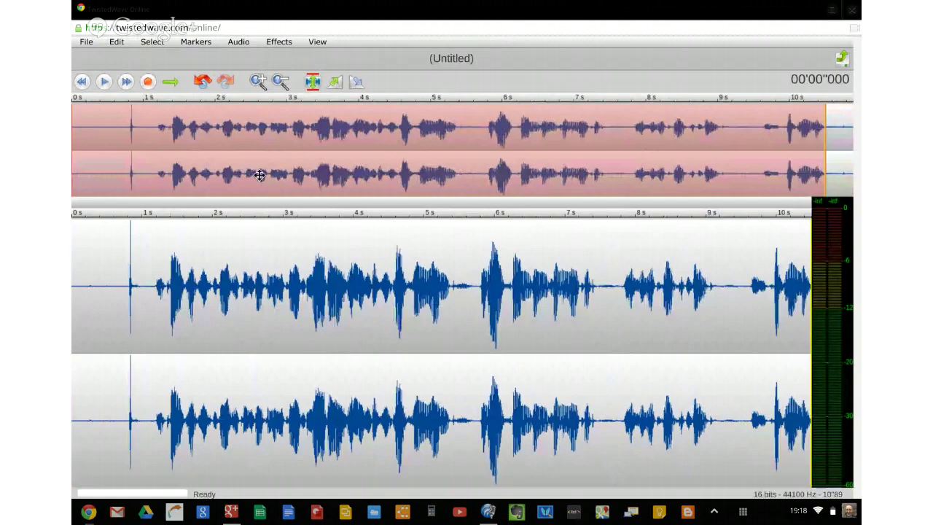
click(240, 44)
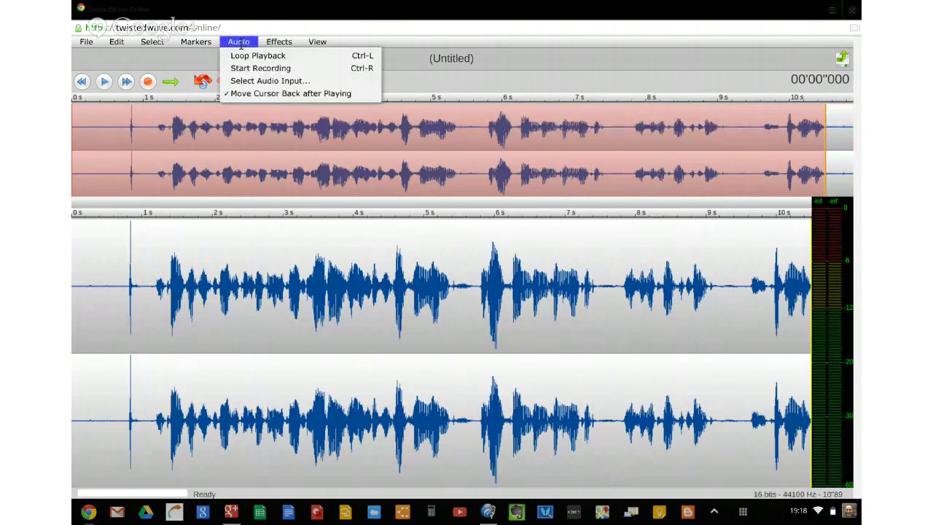
mouse_move(271, 42)
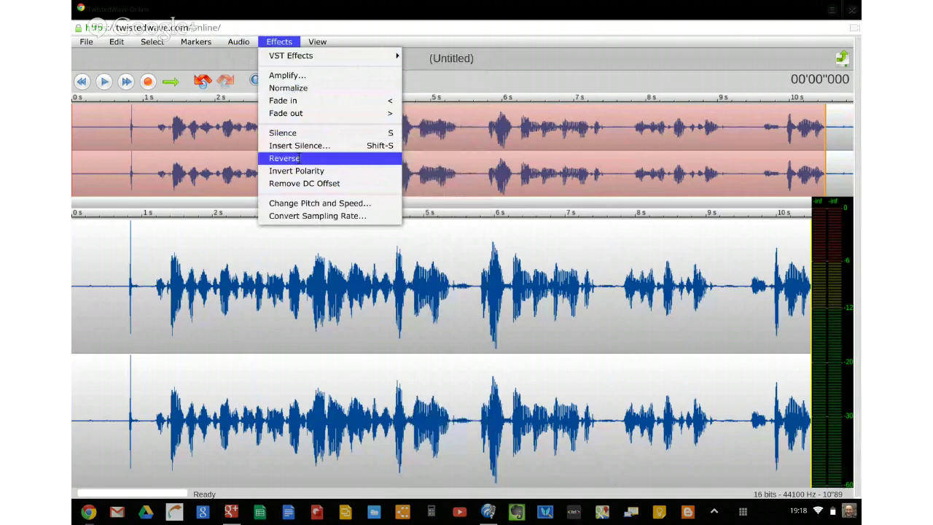
mouse_move(317, 56)
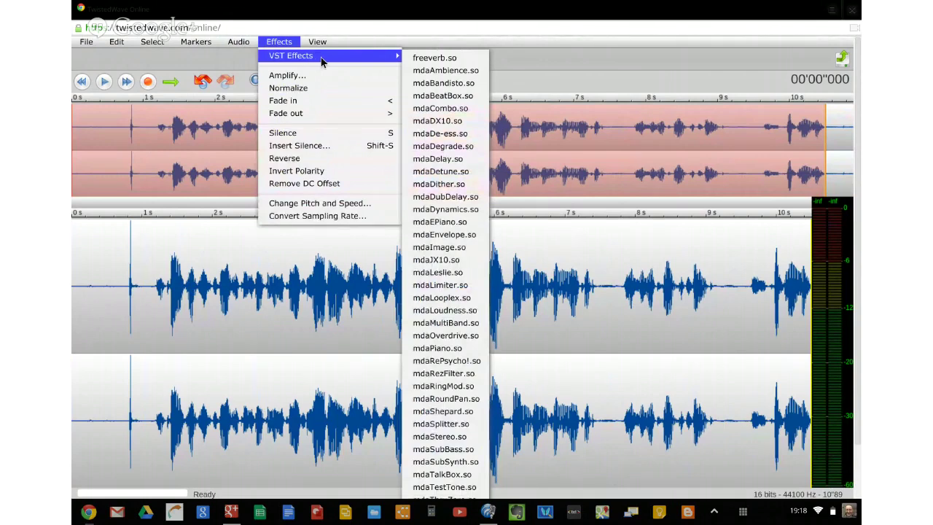
click(562, 66)
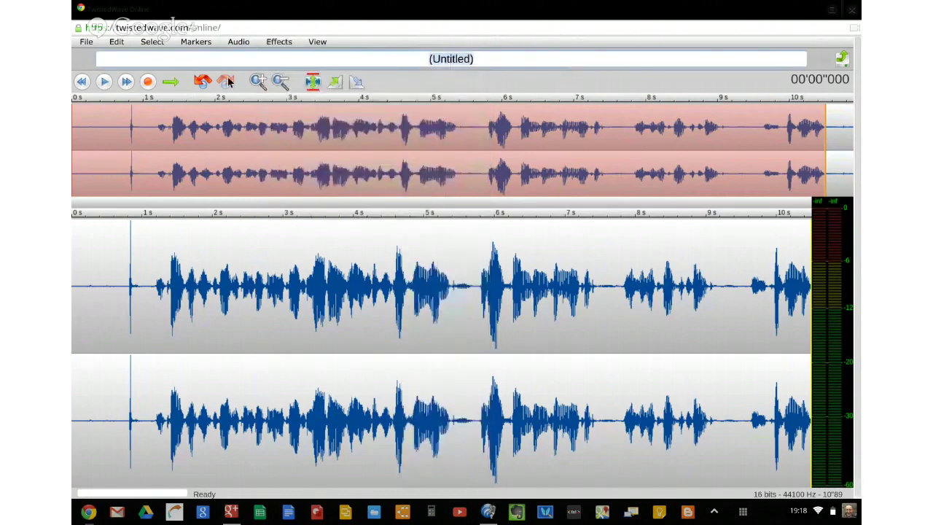
- Replace the (Untitled) document title with 'Test My Voice'
click(86, 41)
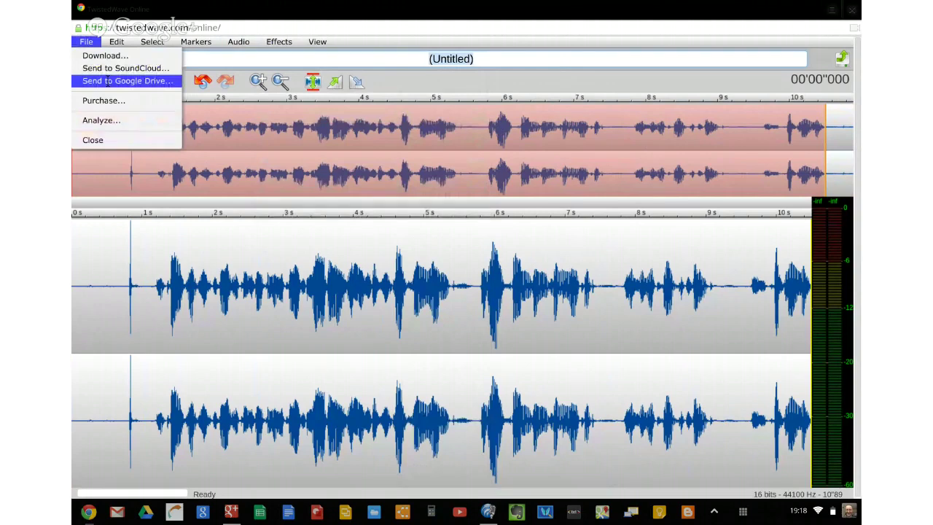
click(397, 82)
click(440, 63)
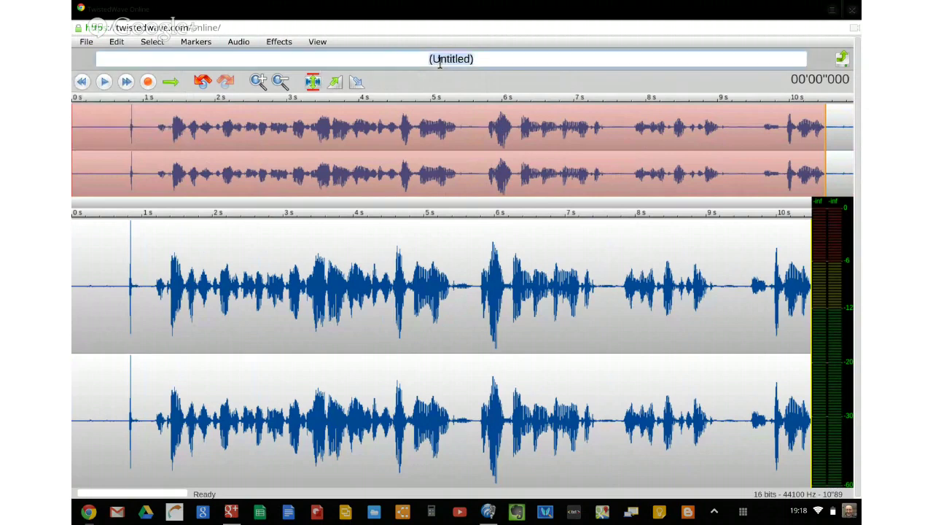
text(Test )
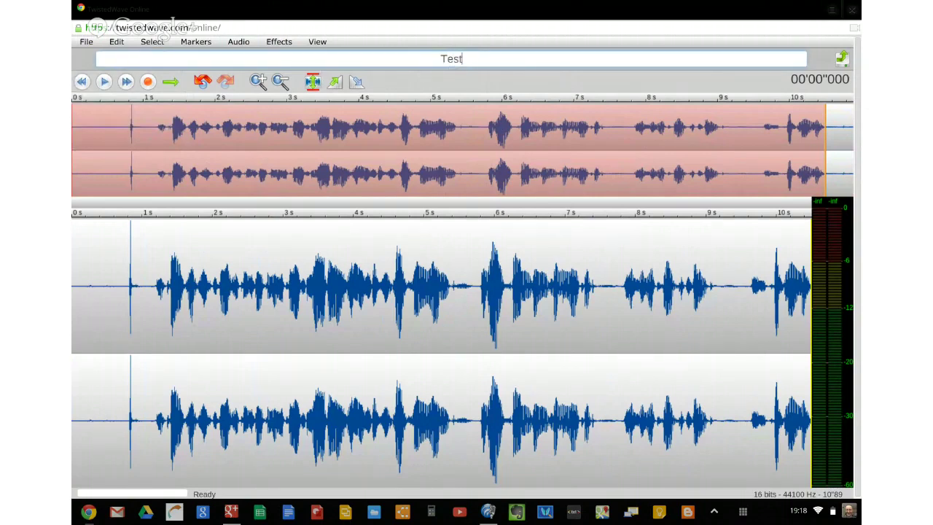
text(My Voice)
- Raise the system volume and play the recording from about 1 second to the end
key(XF86AudioRaiseVolume)
key(XF86AudioRaiseVolume)
key(XF86AudioRaiseVolume)
key(XF86AudioRaiseVolume)
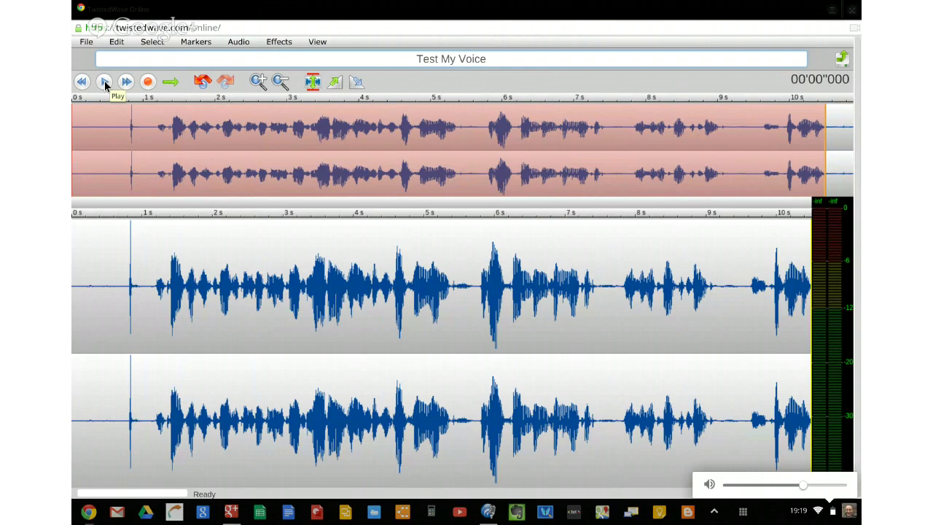
key(XF86AudioRaiseVolume)
key(XF86AudioRaiseVolume)
key(Return)
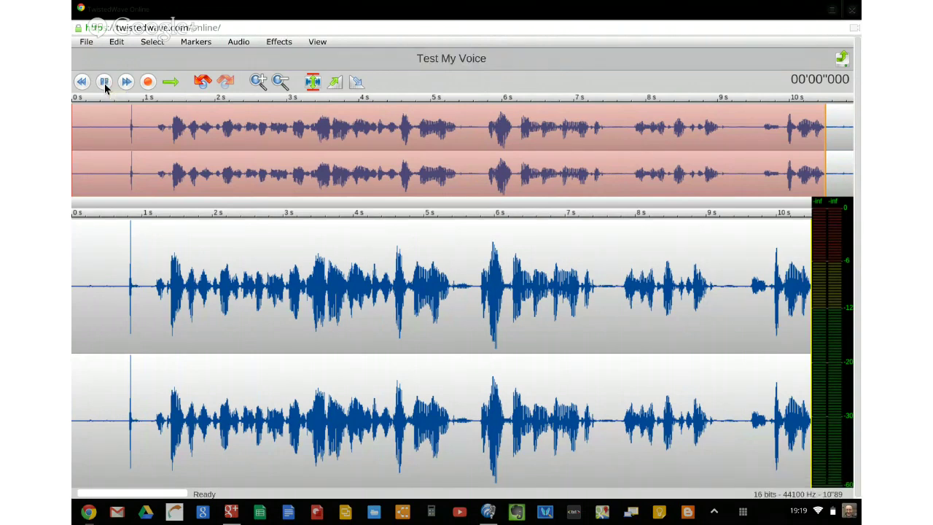
click(104, 81)
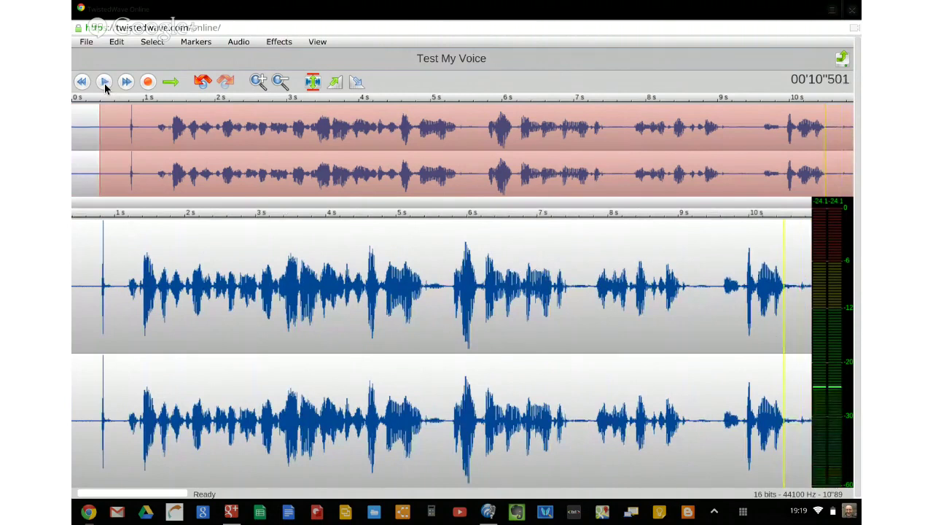
click(118, 324)
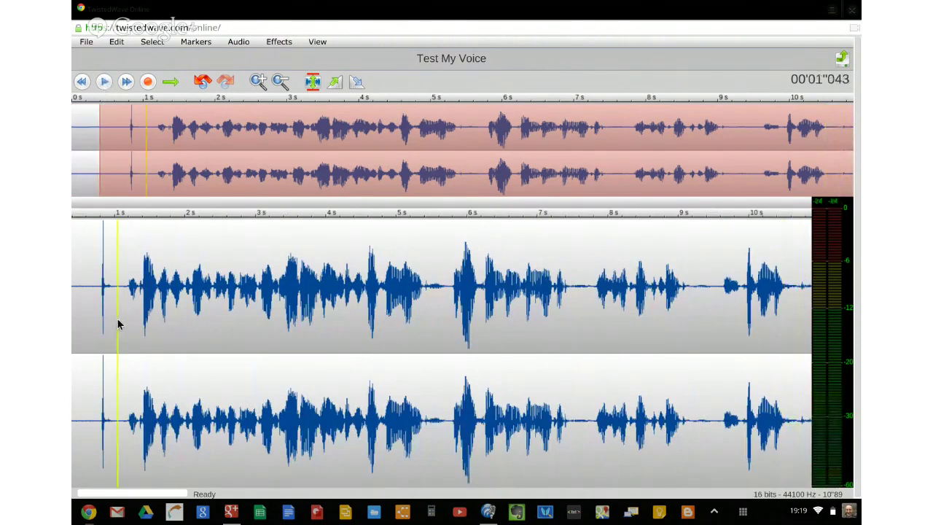
click(105, 82)
- Apply Effects > Reverse to the whole clip and play part of the reversed audio
click(279, 42)
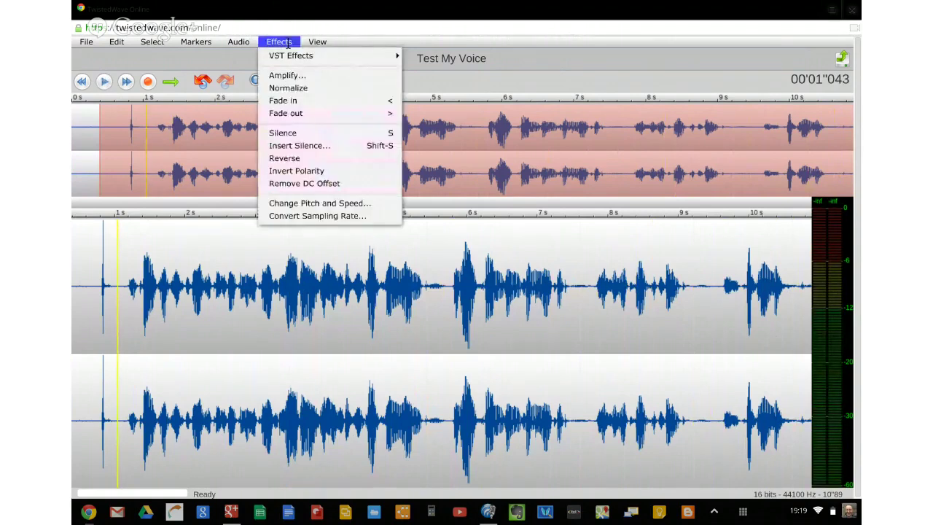
click(295, 158)
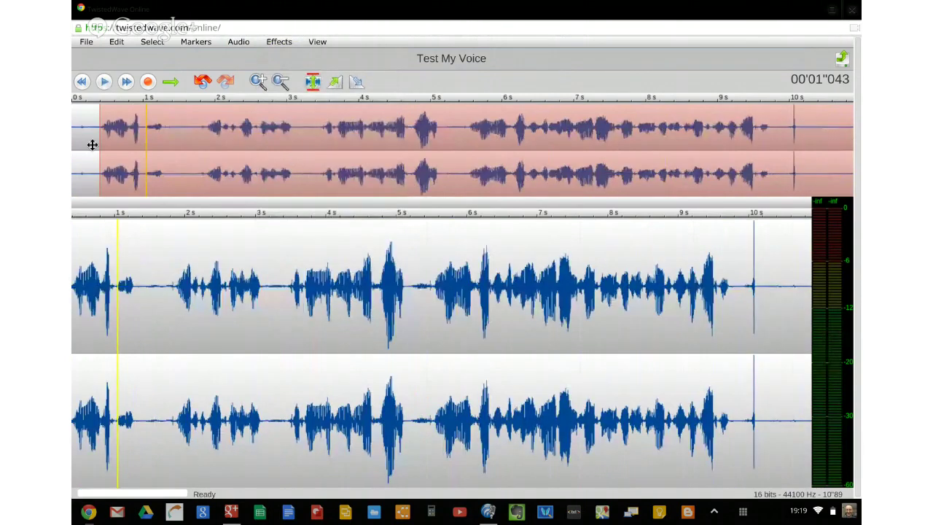
click(104, 82)
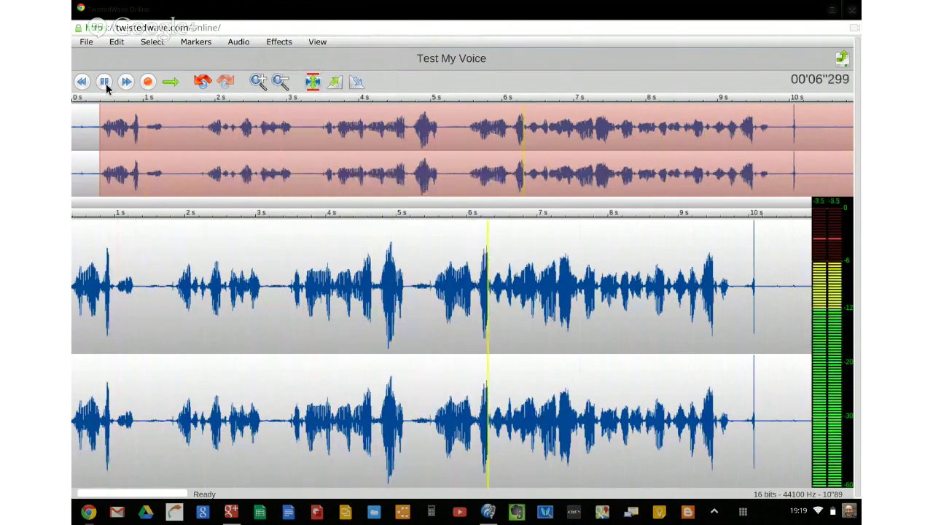
click(104, 82)
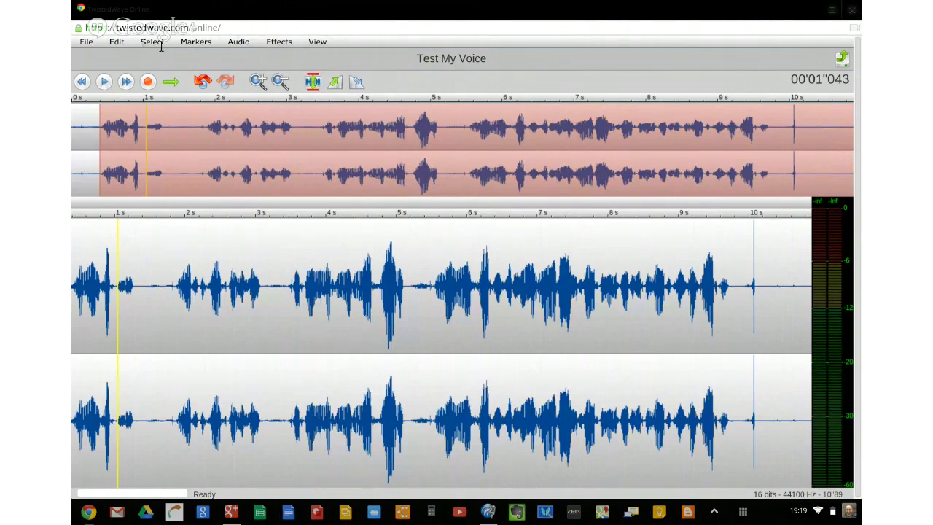
- Send the recording to Google Drive as MP3 Audio titled 'Test My Voice', then close the editor
click(86, 42)
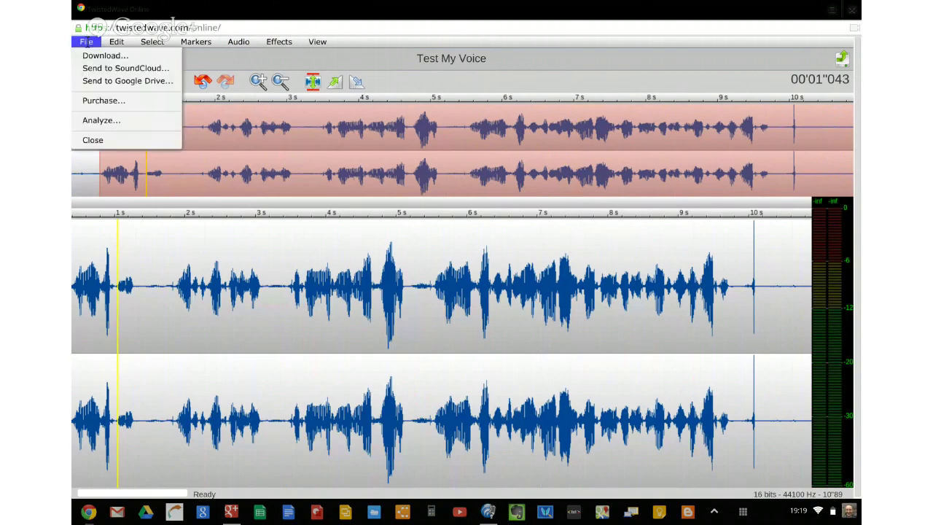
click(137, 83)
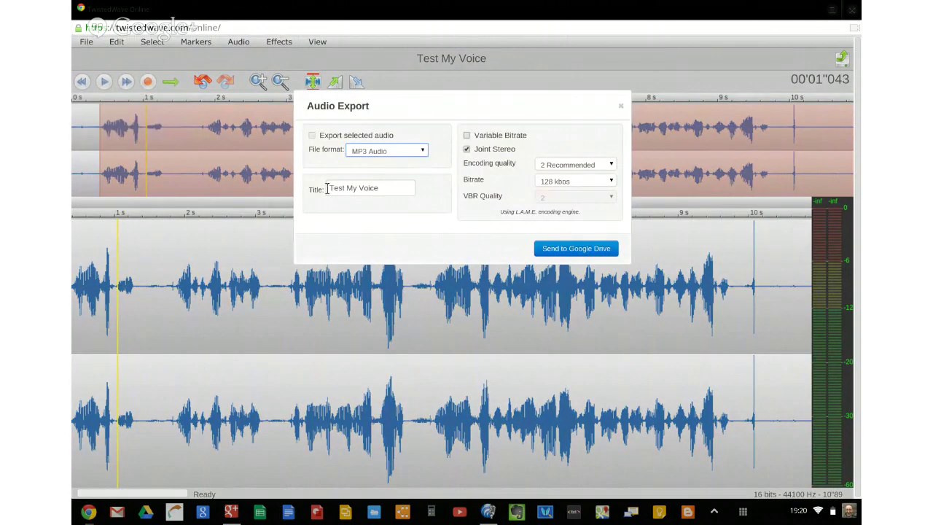
click(413, 155)
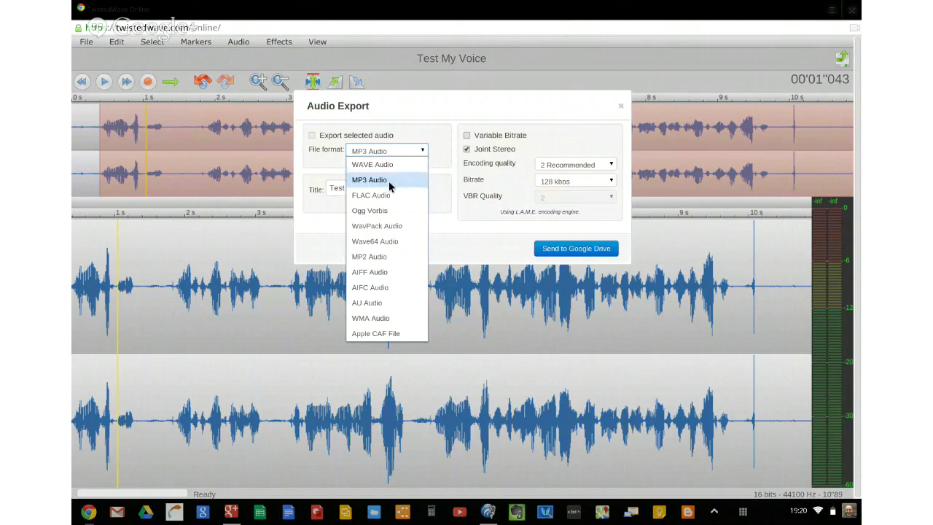
click(388, 183)
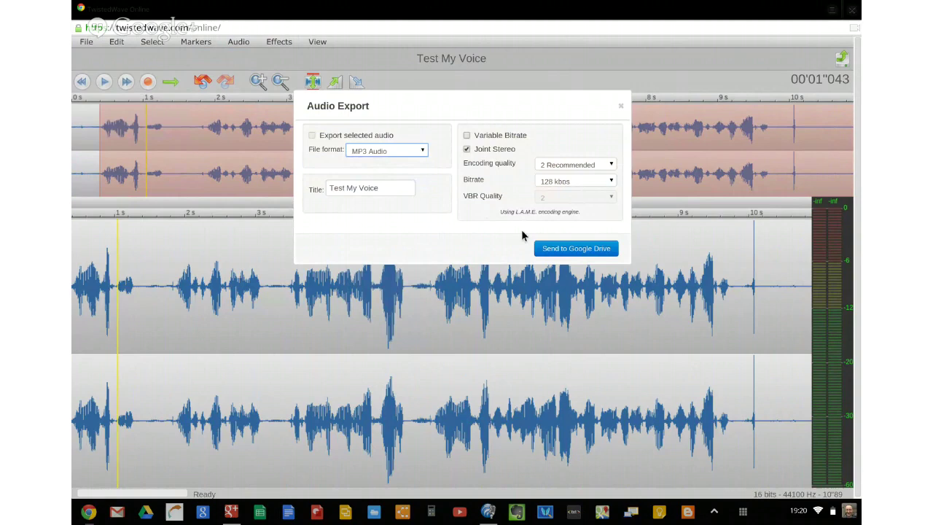
click(551, 252)
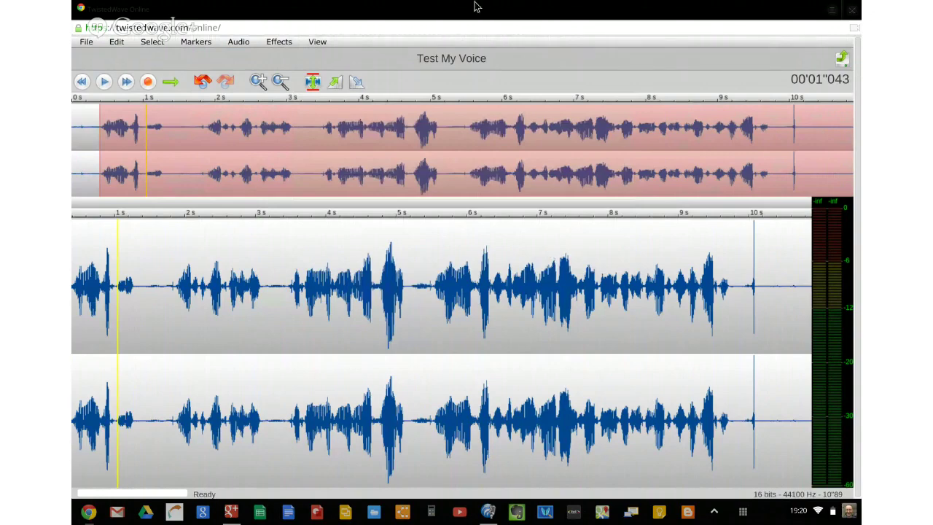
click(856, 9)
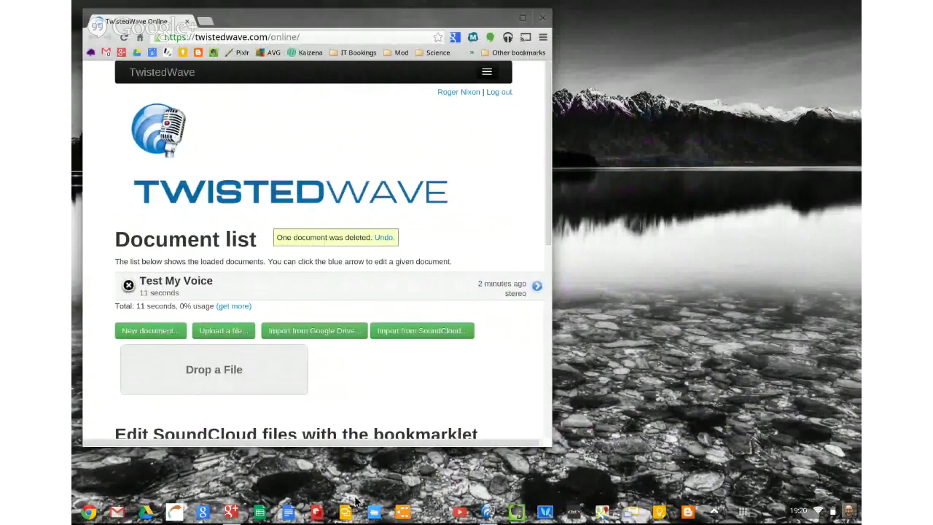
- Find Test My Voice.mp3 in Google Drive sorted by date modified and play it
click(374, 511)
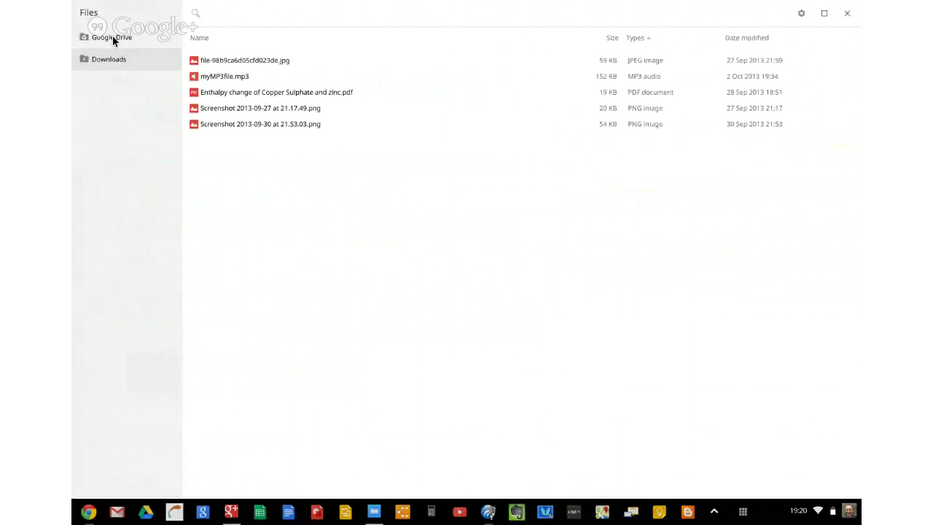
click(113, 38)
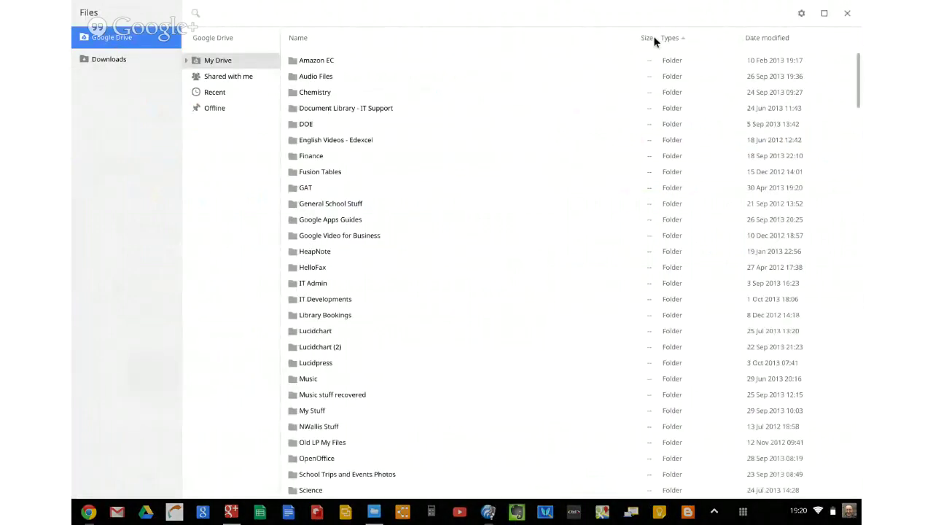
click(766, 38)
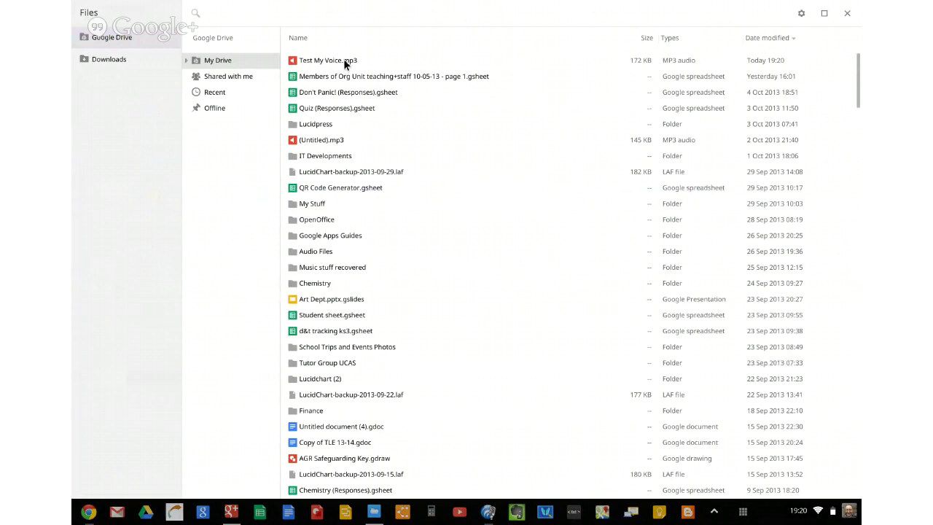
double_click(344, 62)
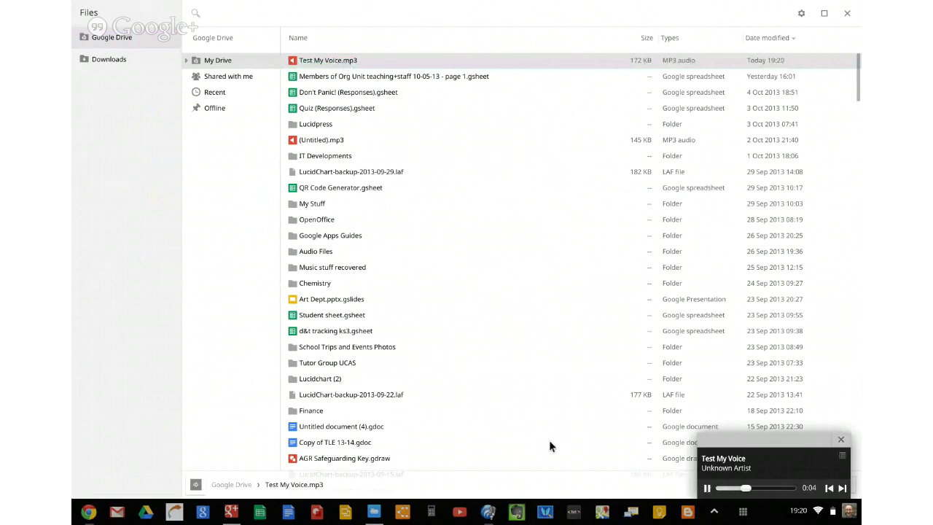
click(842, 438)
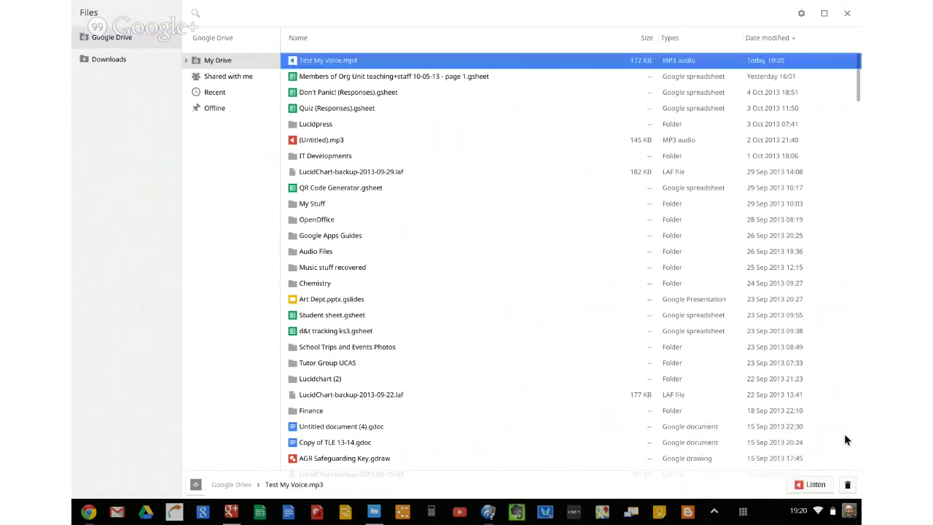
- Close the Files app and bring the Hangouts On Air broadcast window to the front
click(847, 13)
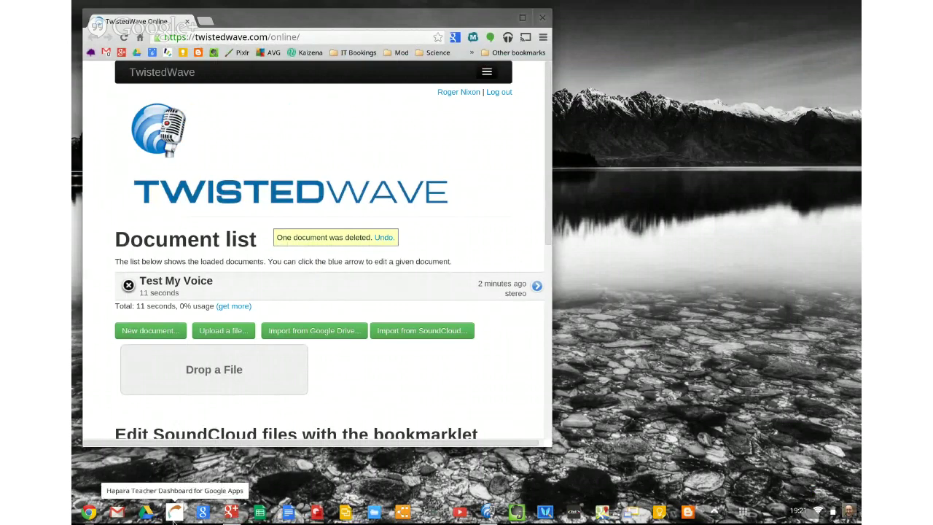
click(232, 512)
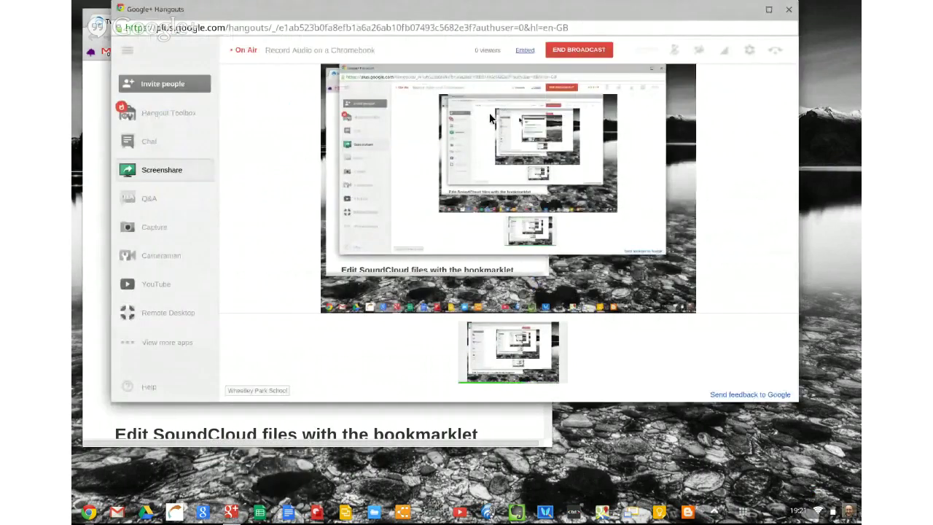